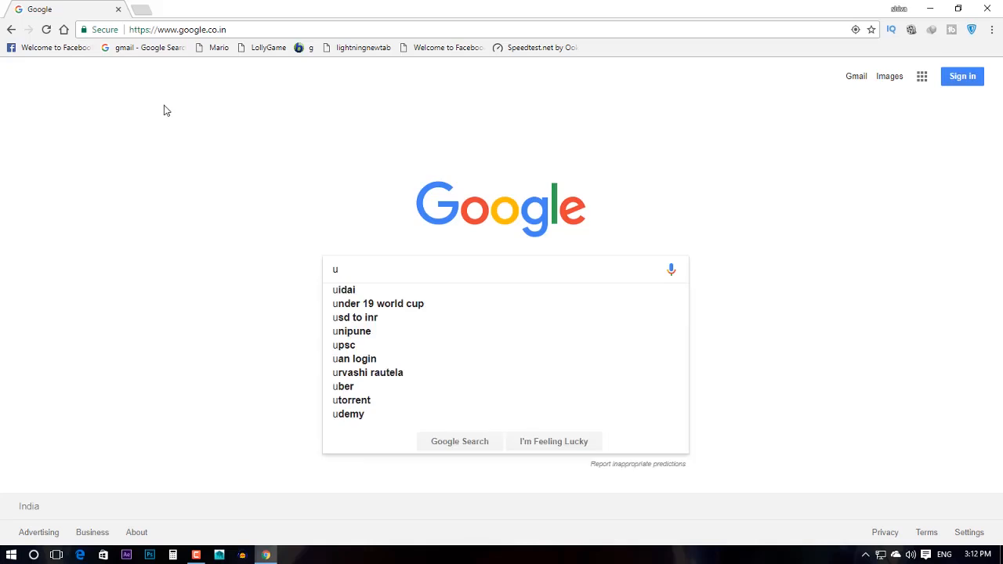
Search Google for "utorrent" and open the official µTorrent website
text(torrent)
key(Return)
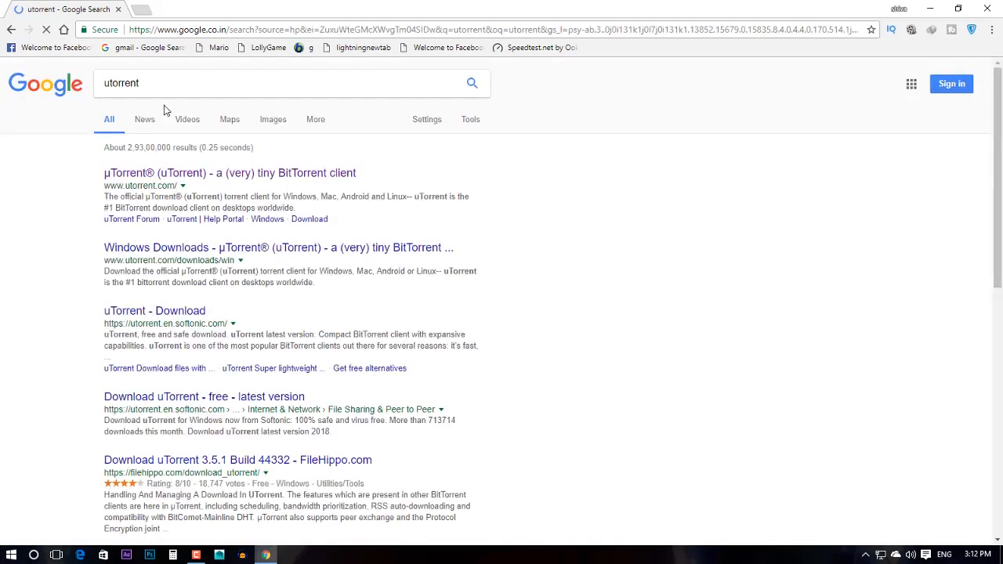
click(243, 177)
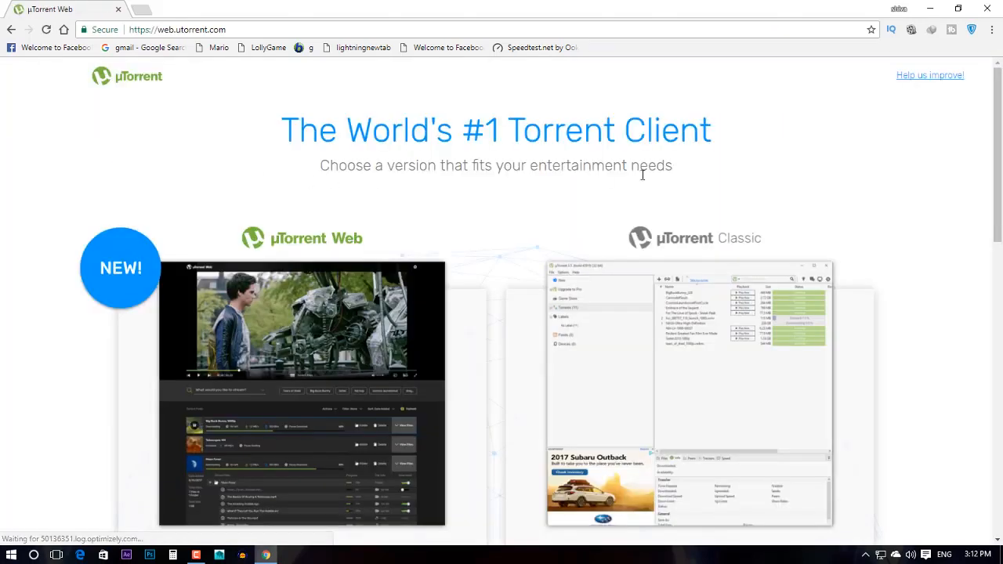
Choose the free Windows download of µTorrent Classic
scroll(898, 223, down, 2)
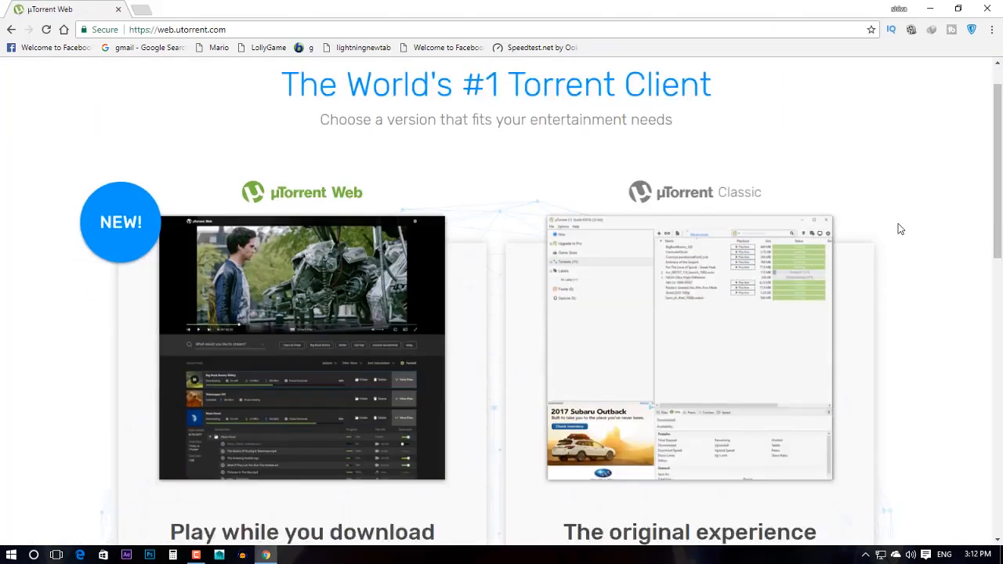
scroll(897, 226, down, 2)
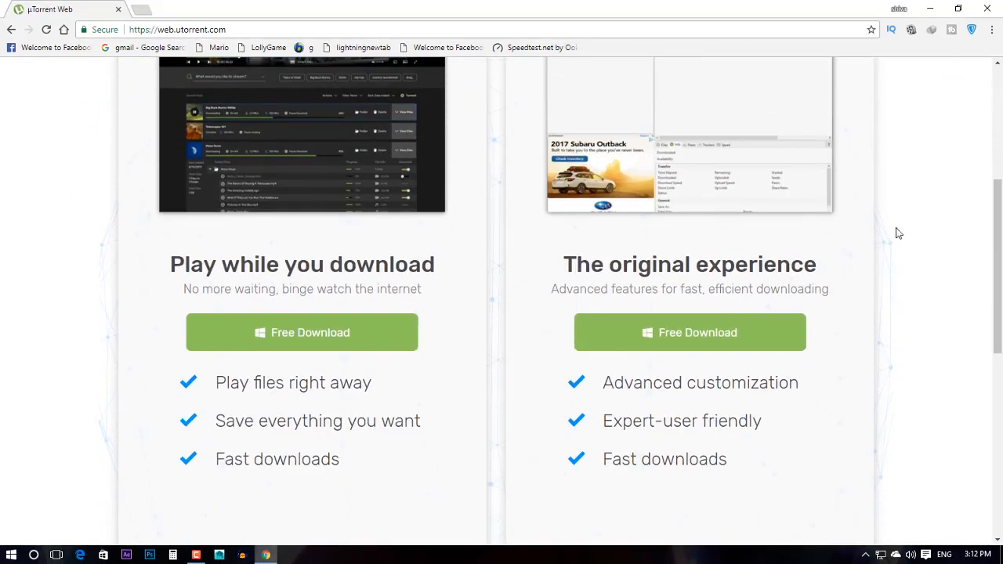
click(689, 334)
Download µTorrent Stable (3.5.1 build 44332) for Windows and launch its installer
scroll(548, 319, down, 3)
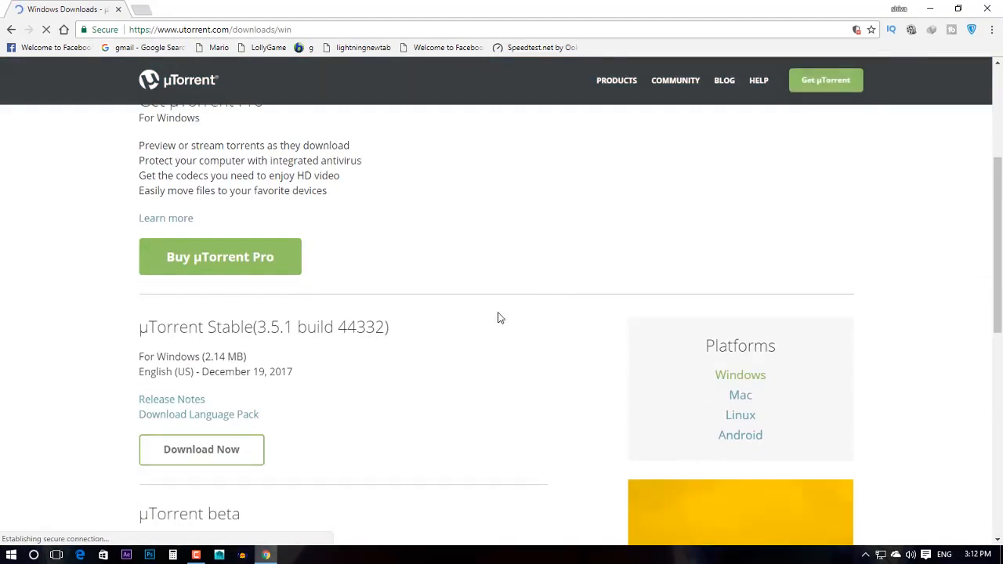
scroll(470, 320, down, 2)
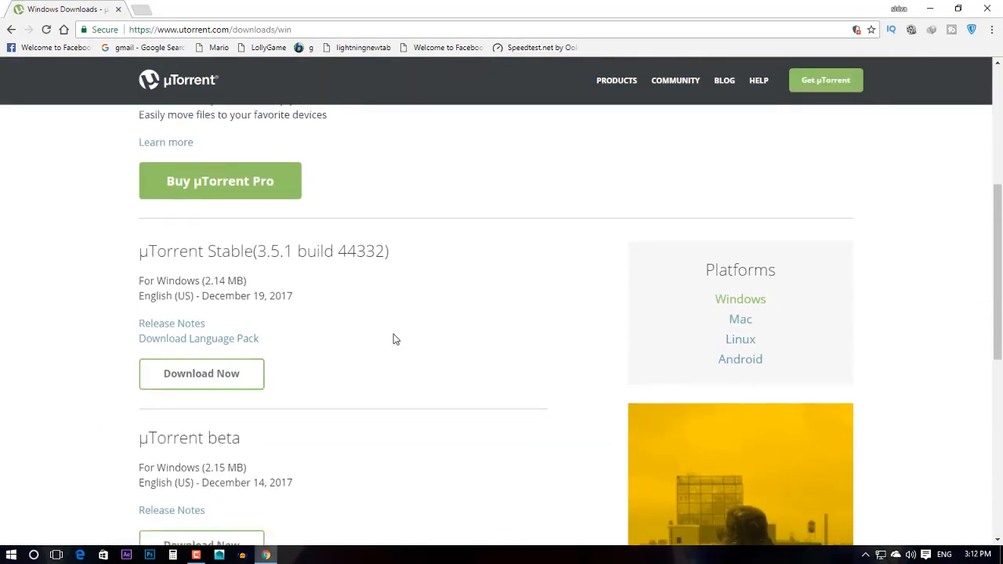
scroll(395, 338, down, 2)
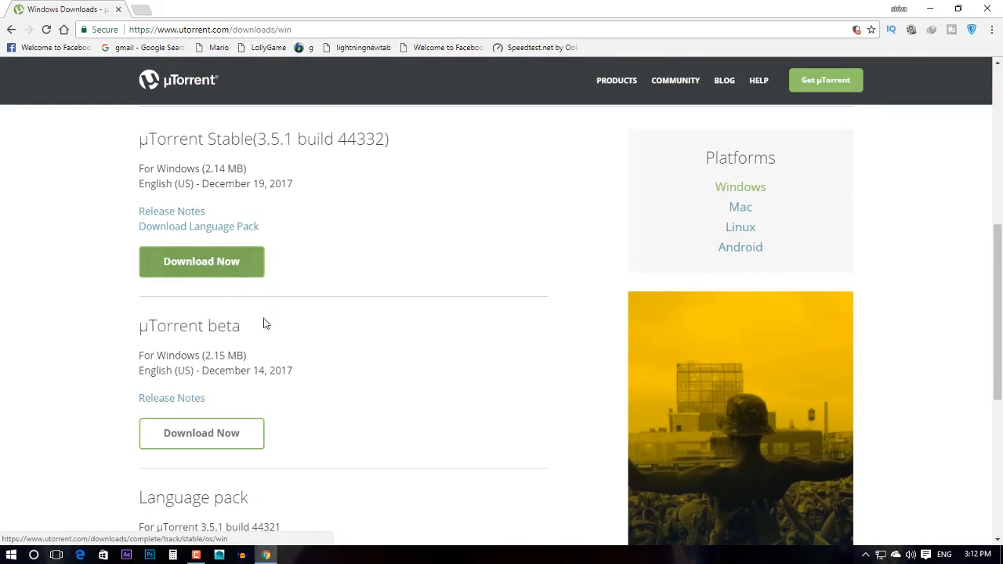
click(210, 262)
click(477, 322)
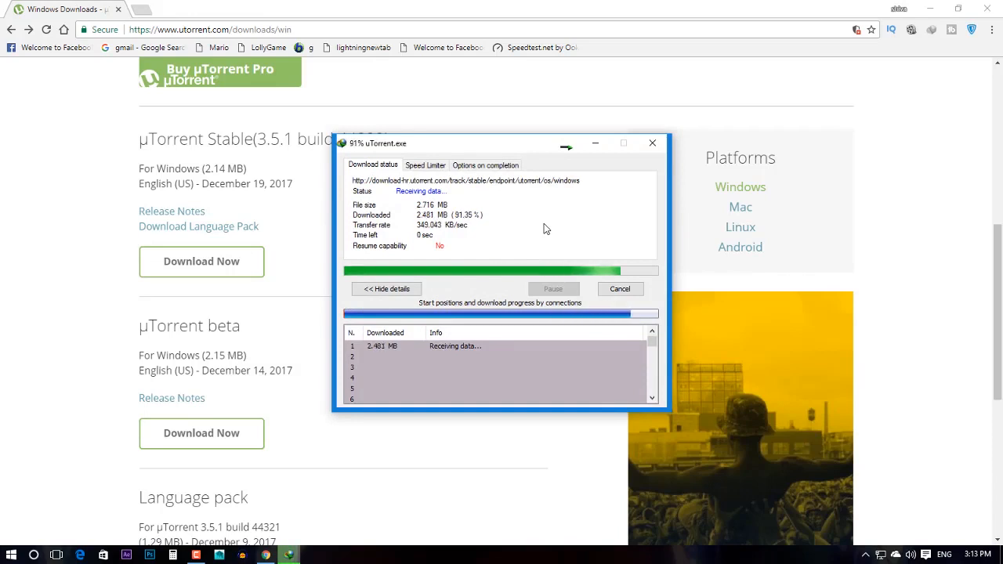
click(405, 317)
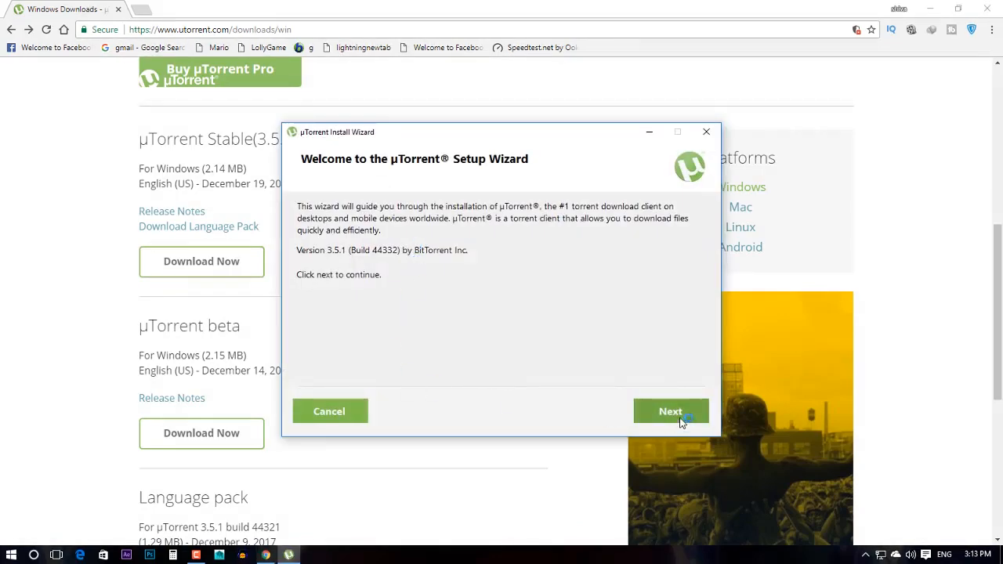
Go through the µTorrent setup, accepting the license agreement, skipping the Opera browser offer and keeping the default install and configuration options
click(666, 413)
click(670, 412)
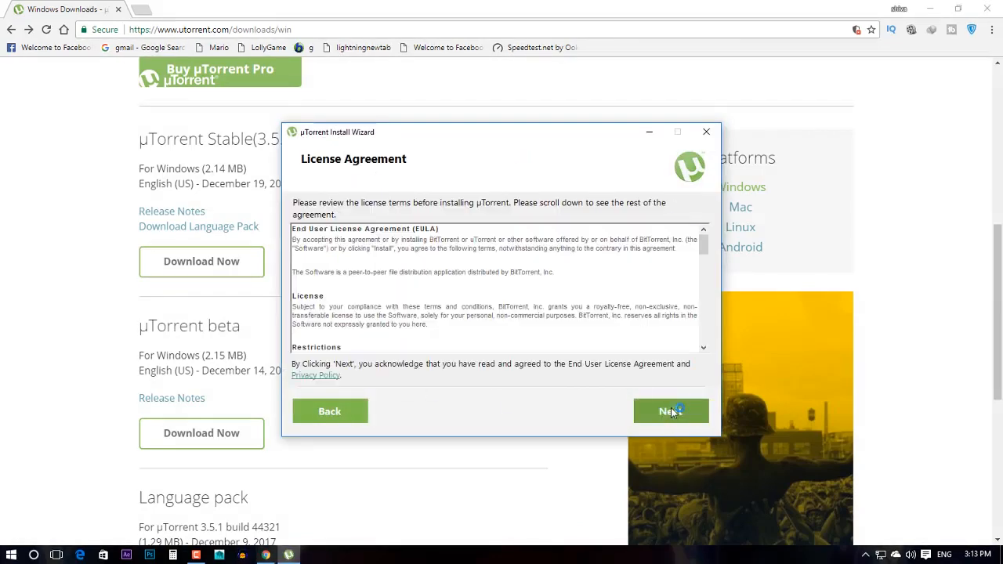
click(670, 411)
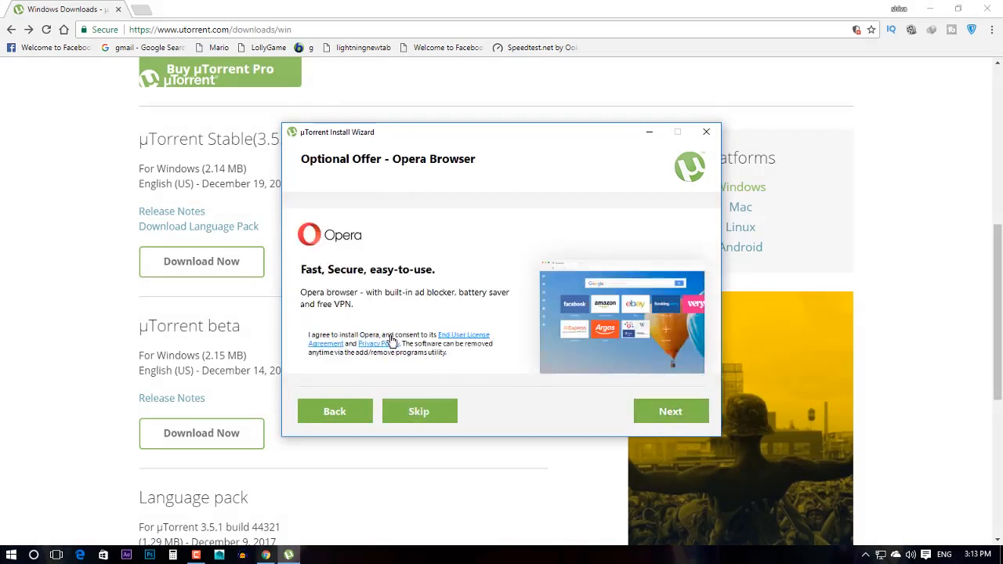
click(410, 411)
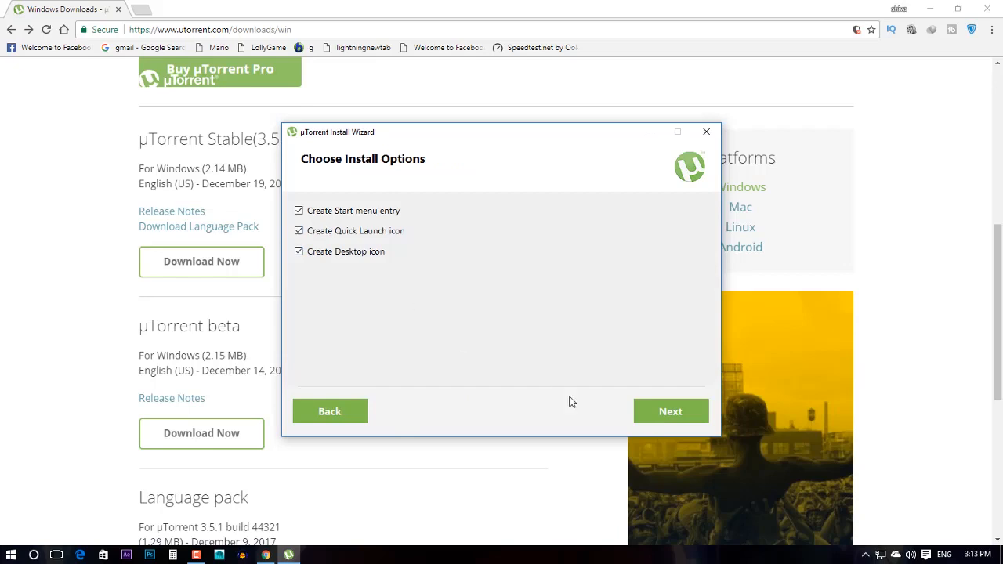
click(669, 415)
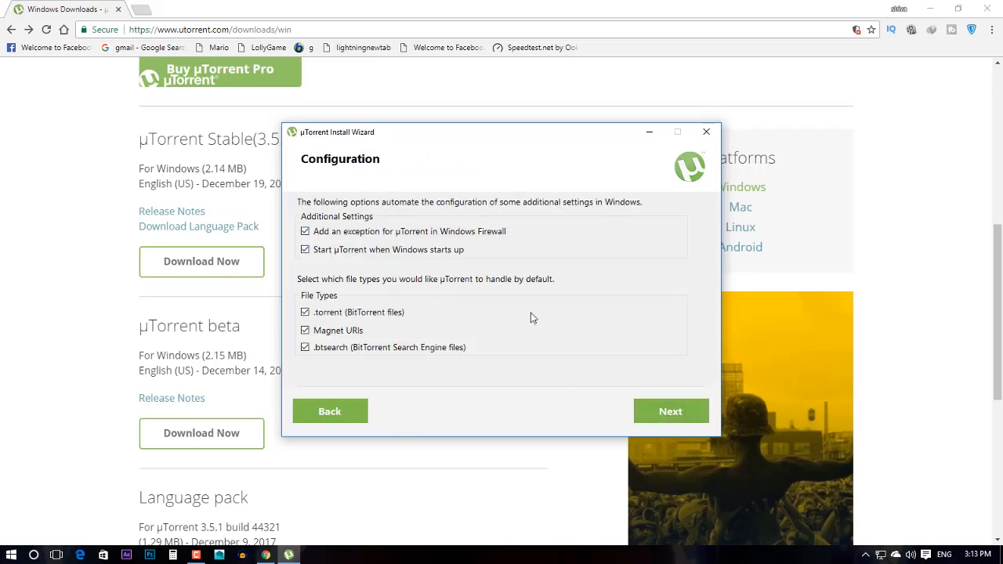
click(662, 411)
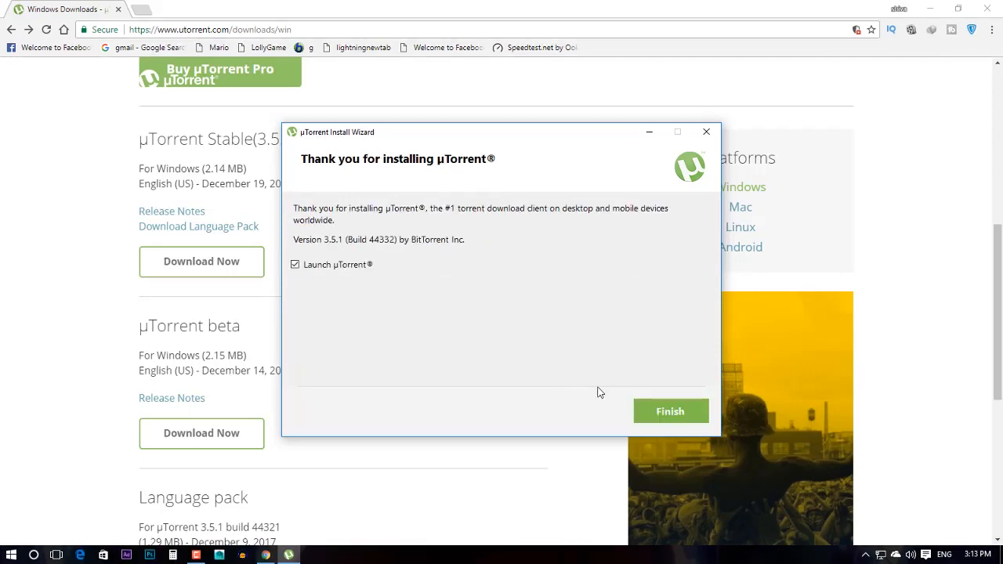
Finish the installation with Launch µTorrent enabled, and close the product news page and the µTorrent window
click(671, 414)
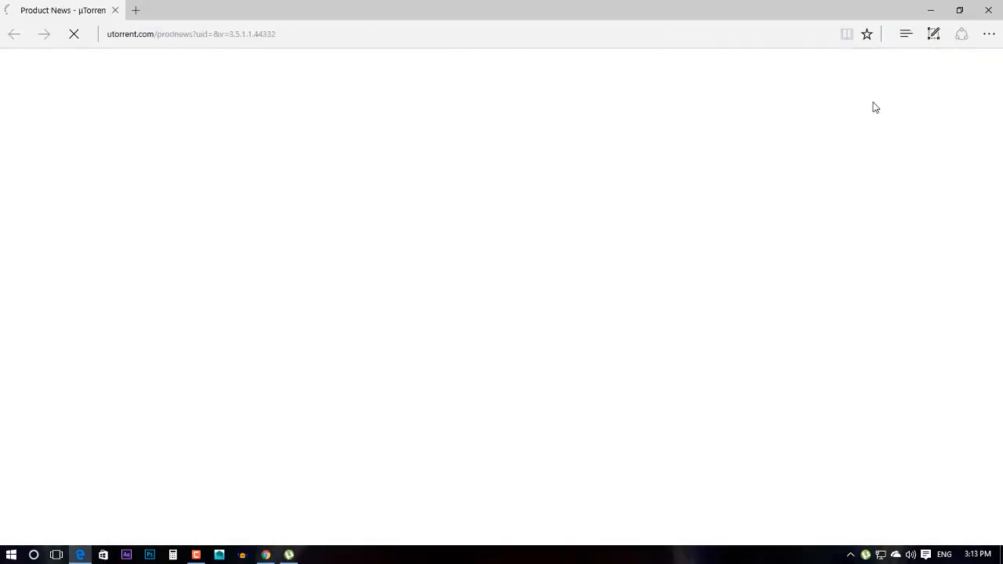
click(988, 9)
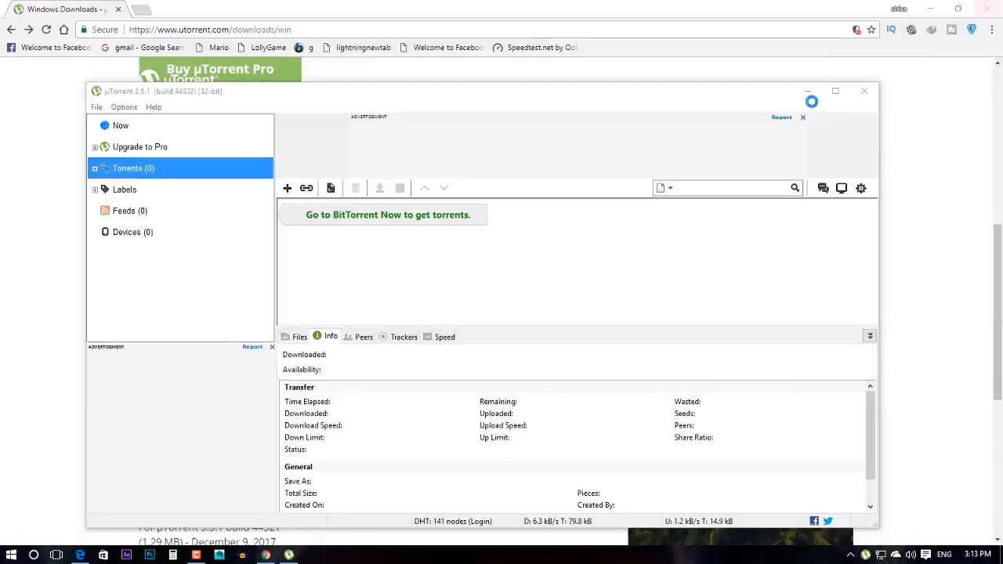
click(864, 92)
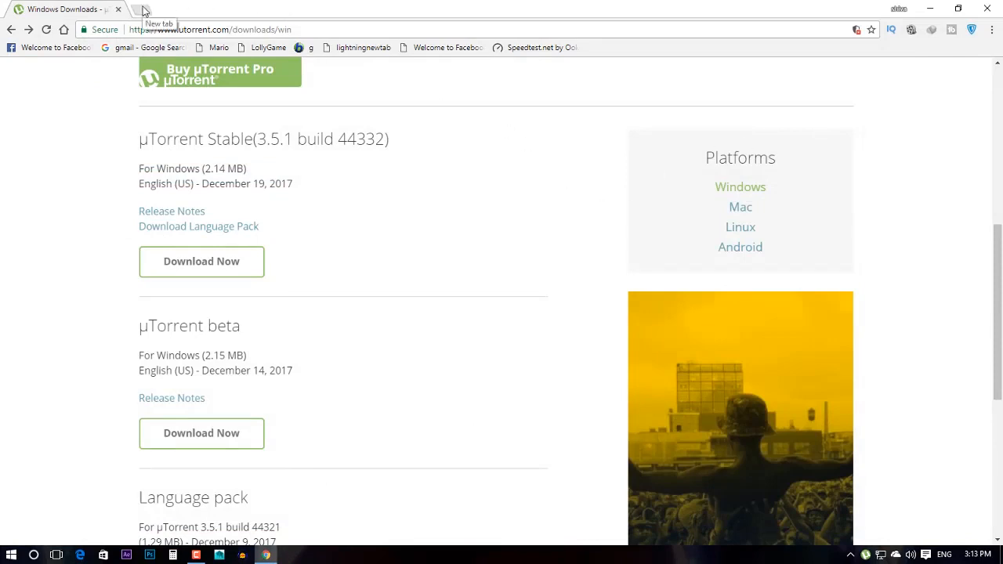
Open the Google home page in a new browser tab
click(144, 11)
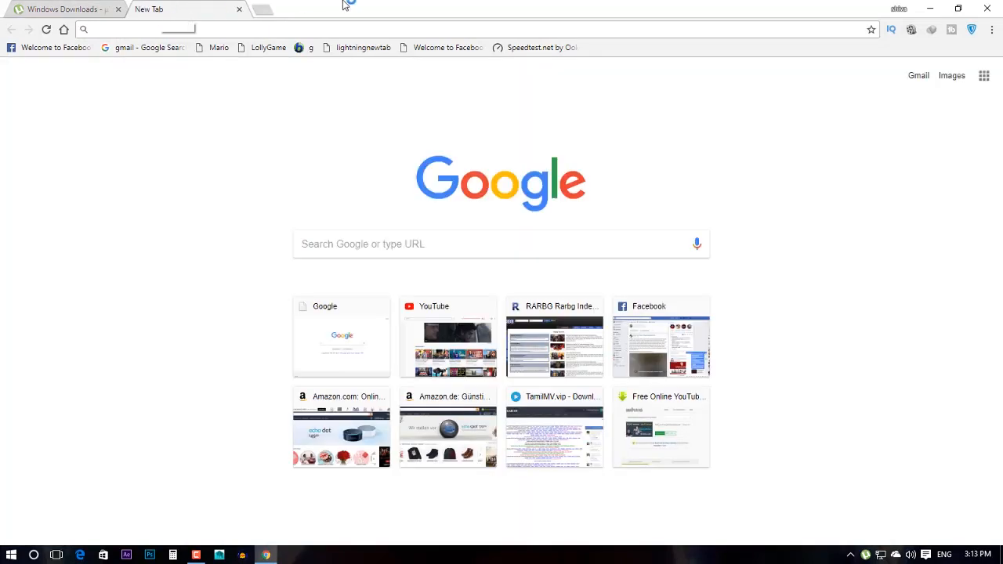
text(g)
key(Return)
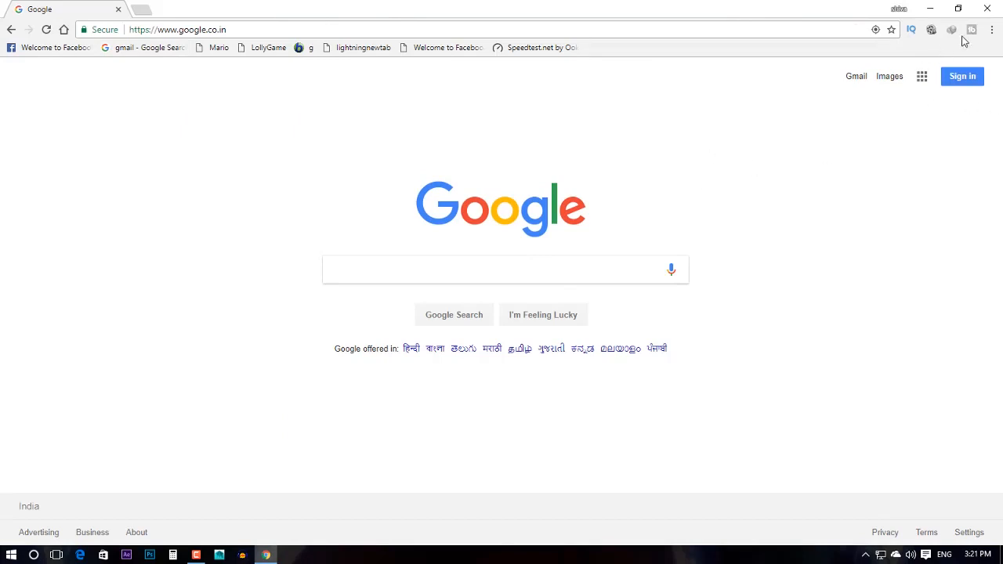
Open the browser's extensions page and go from there to the Chrome Web Store for more extensions
click(992, 33)
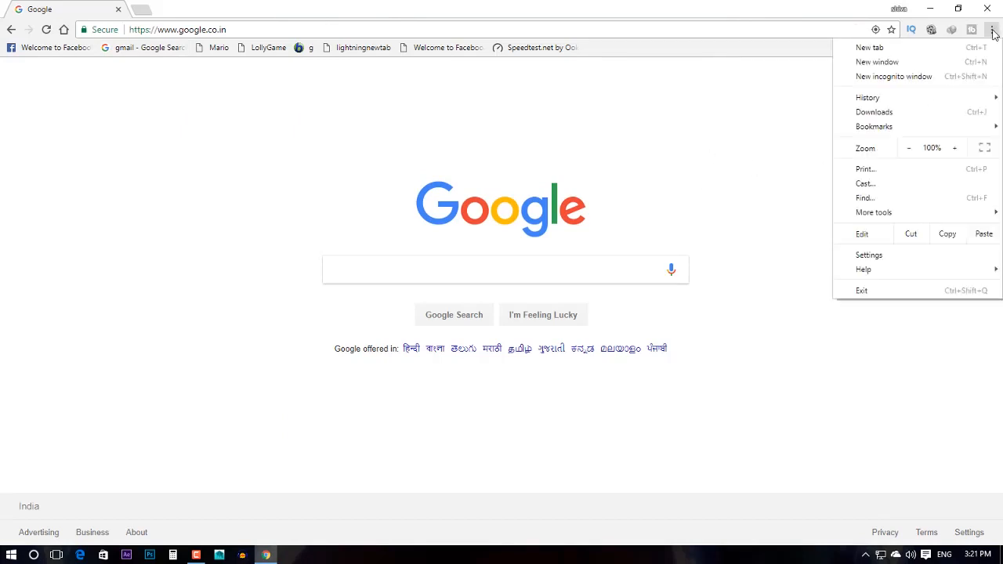
mouse_move(878, 215)
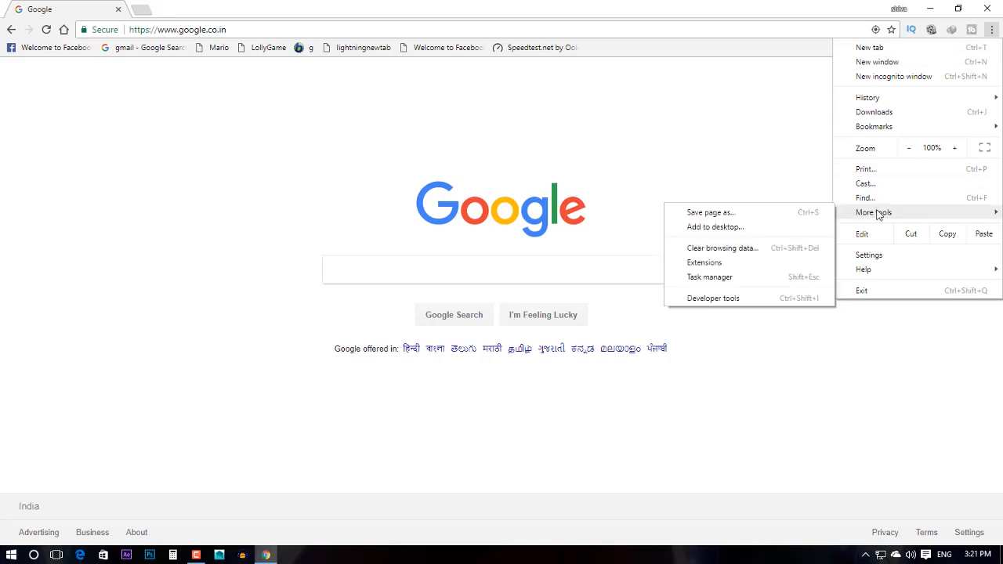
click(705, 262)
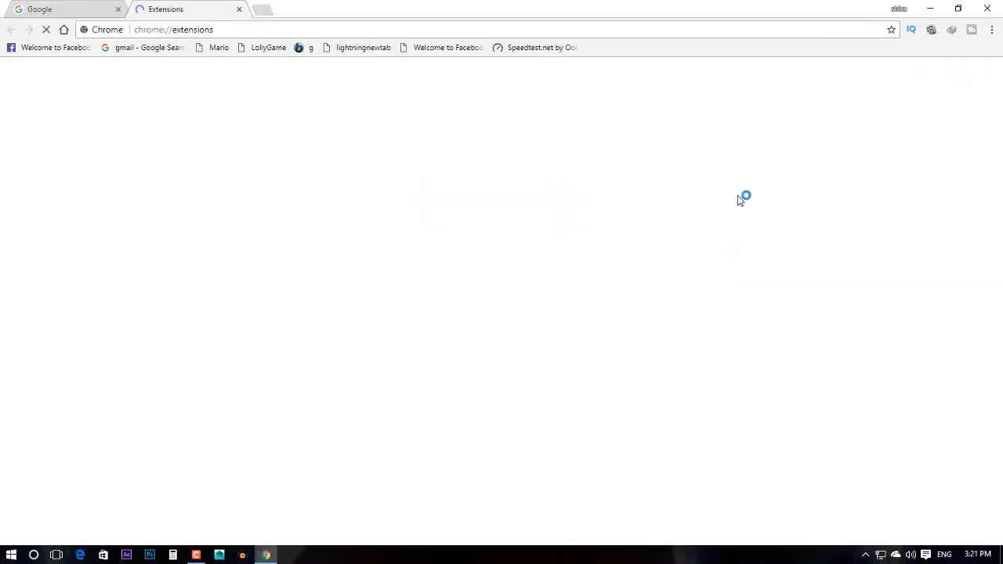
scroll(86, 333, down, 10)
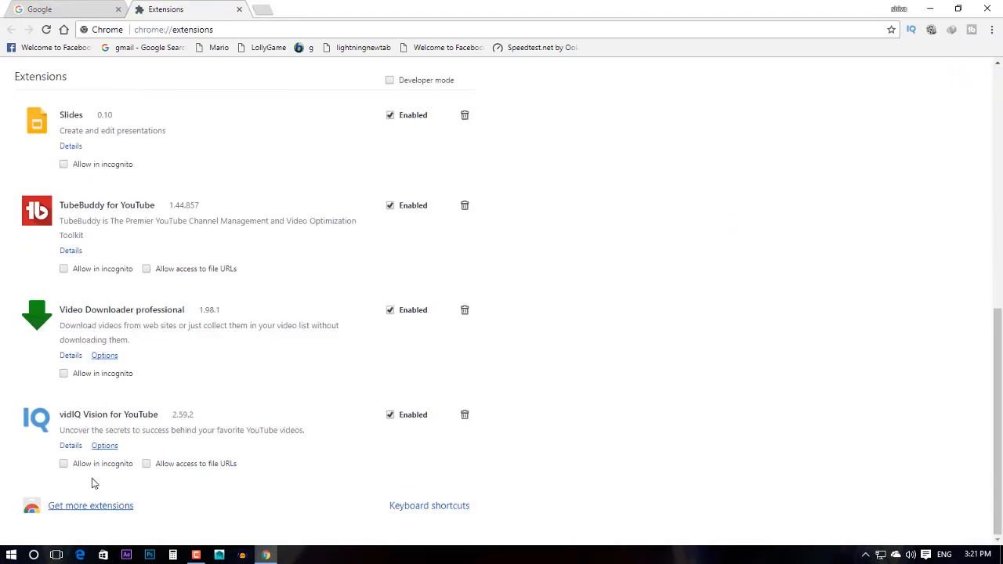
click(98, 509)
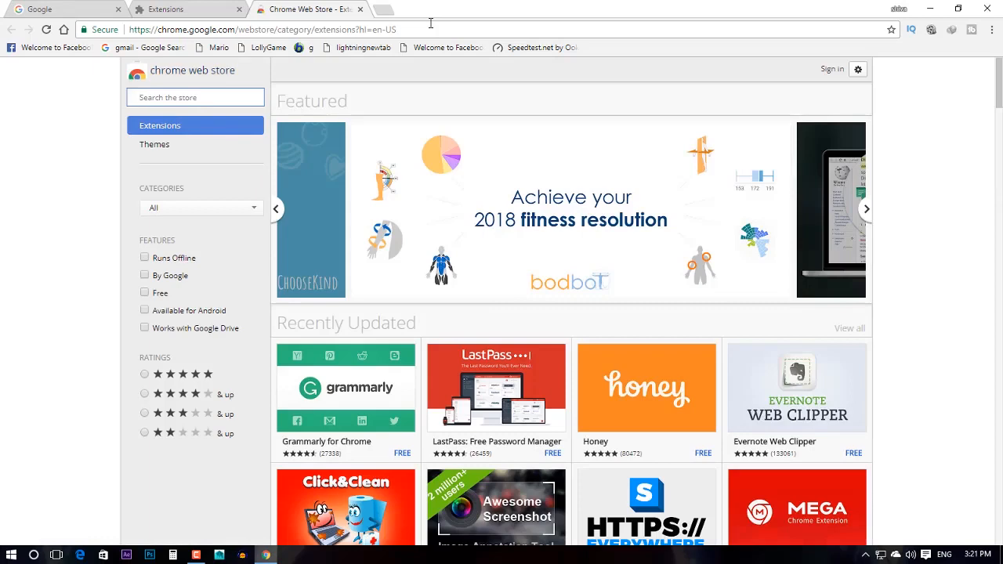
Search the store for "vpn", add the ZenMate VPN - Best Cyber Security & Unblock extension to Chrome, and close the store
text(vpn)
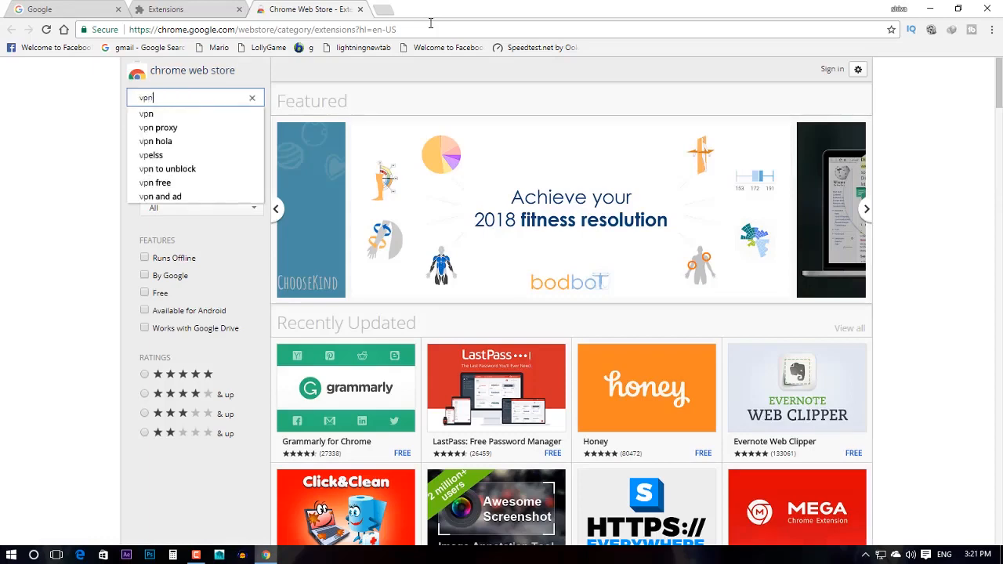
key(Return)
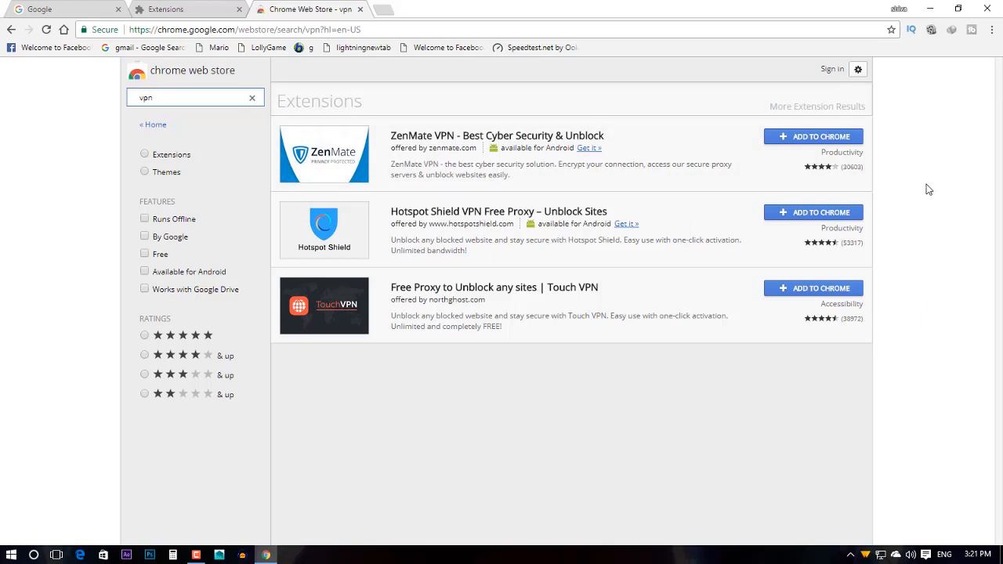
click(806, 139)
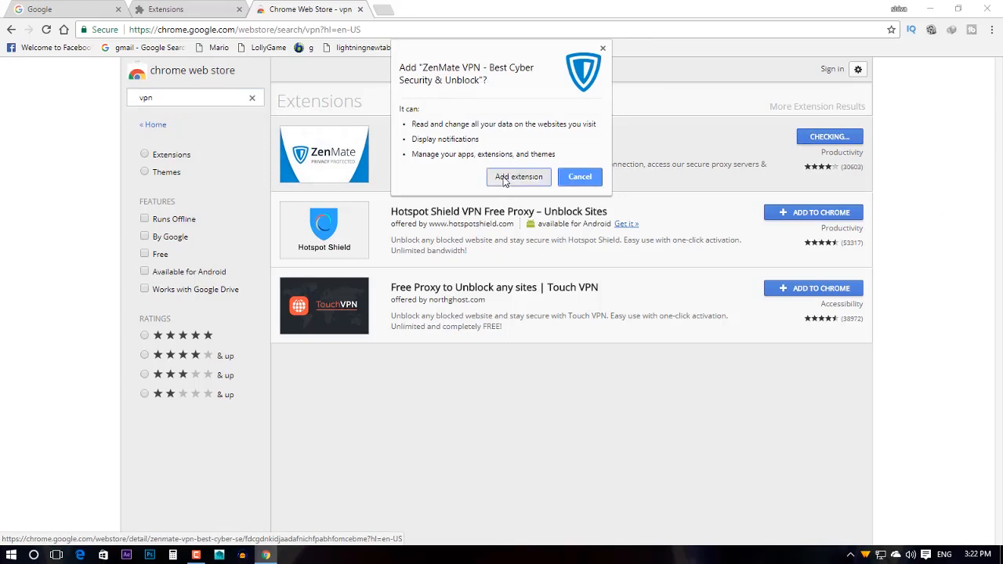
click(506, 178)
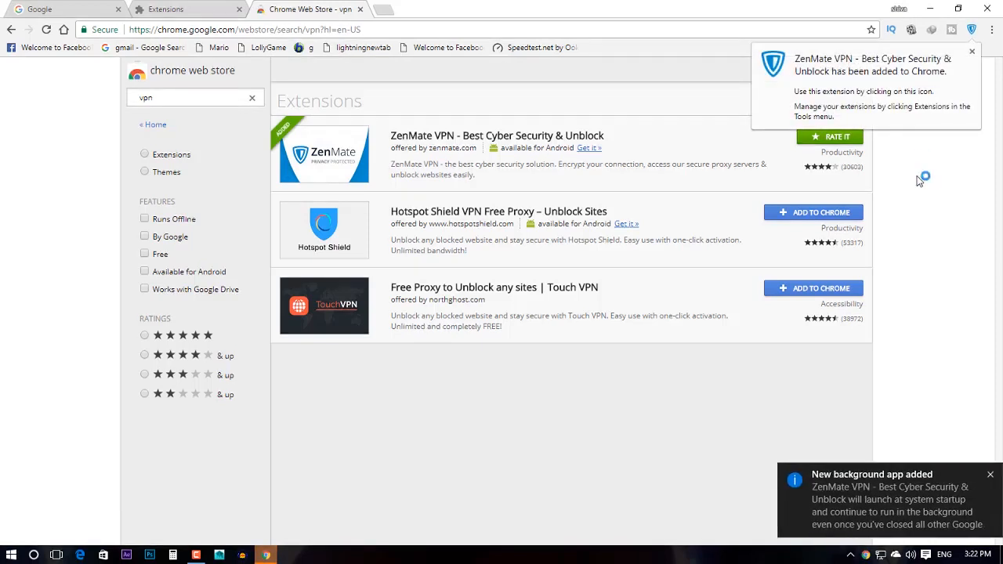
click(991, 476)
click(361, 9)
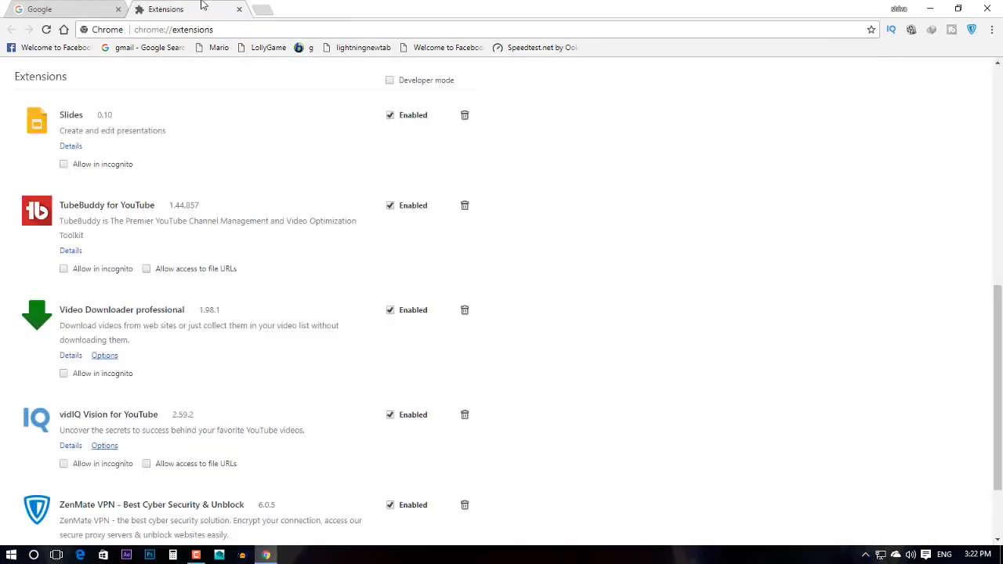
Search Google for "thepiratebay" and open the thepiratebay-proxylist.org list of proxies
click(72, 8)
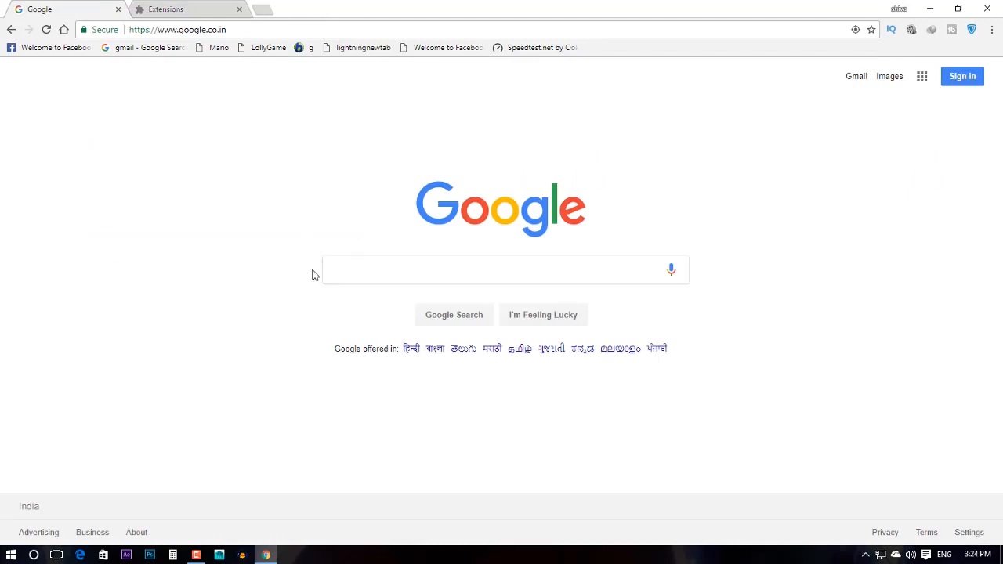
click(335, 266)
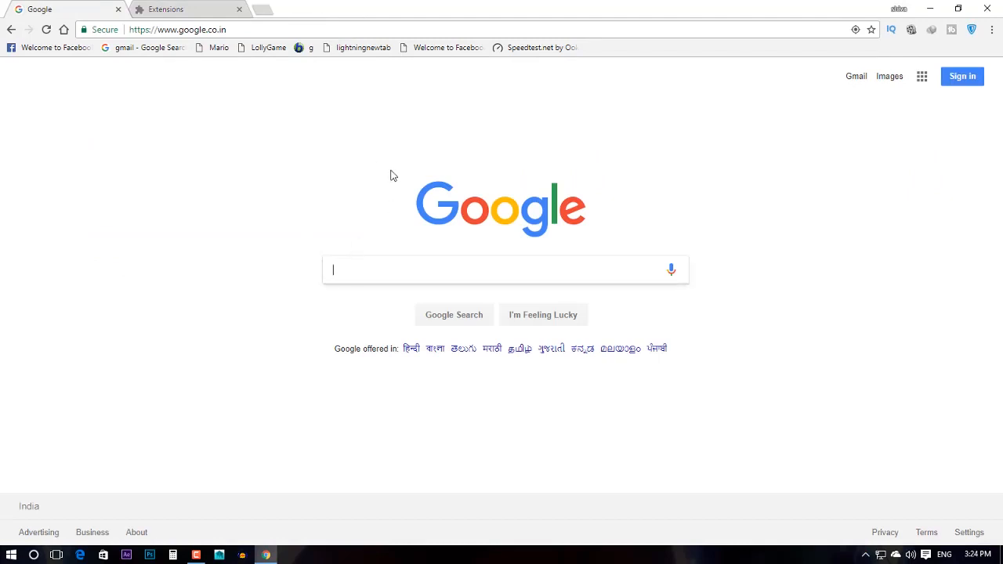
text(the)
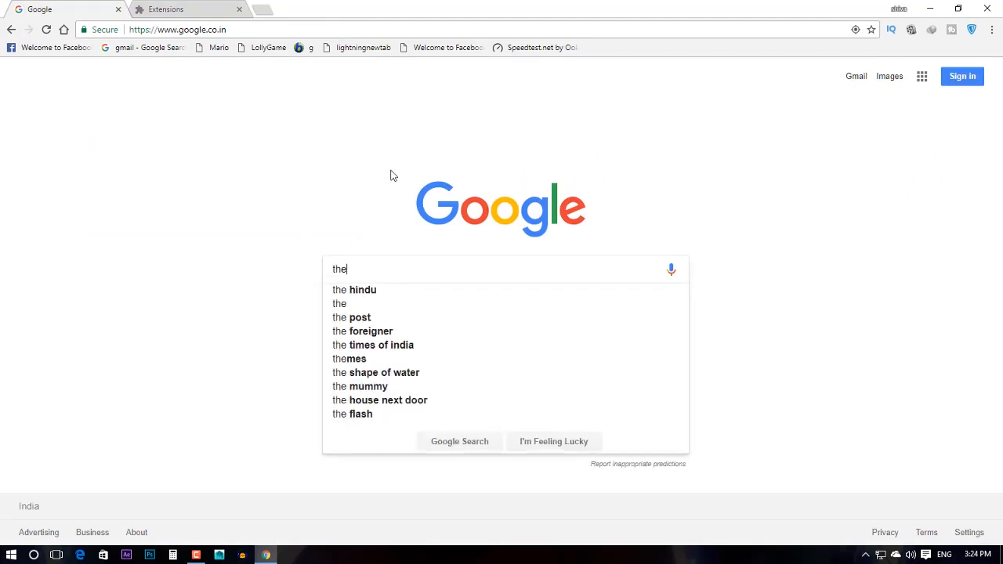
text(piratebay)
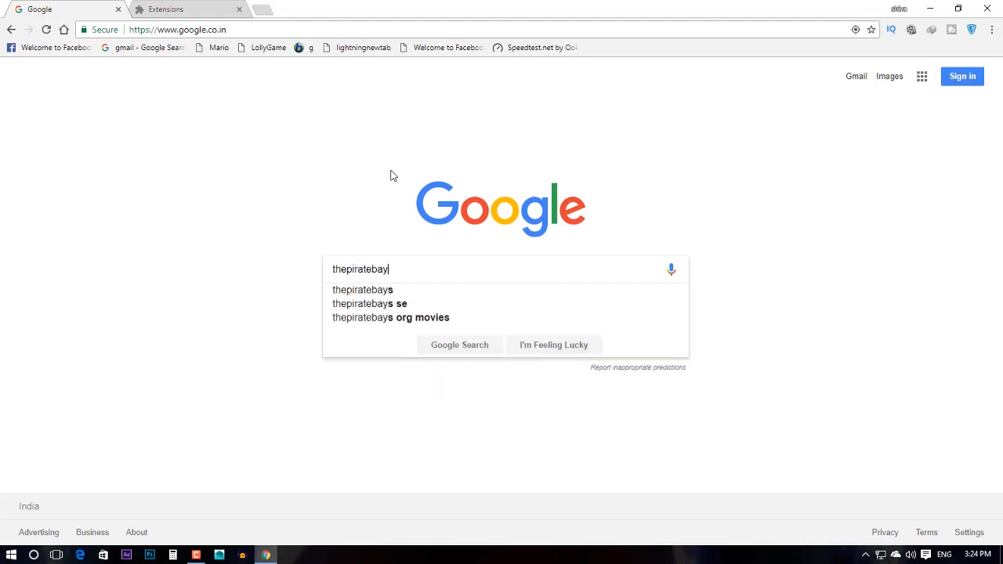
key(Return)
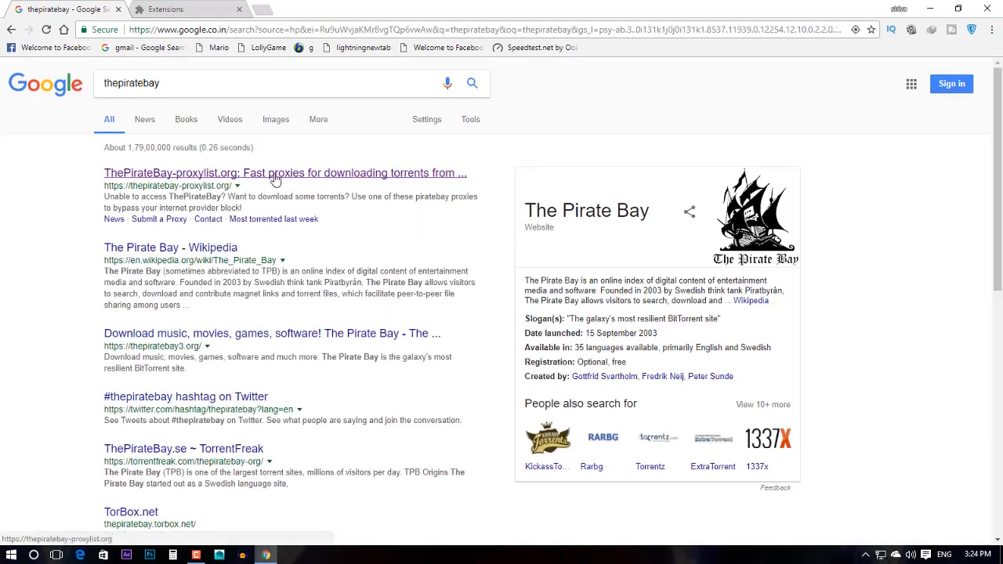
click(274, 173)
scroll(190, 251, down, 2)
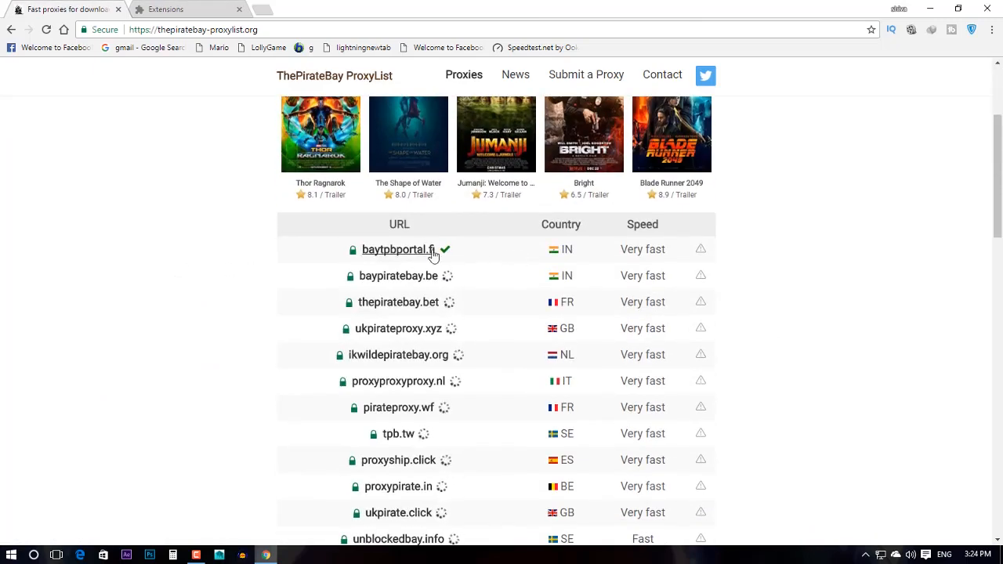
Open the baytpbportal.fi proxy of The Pirate Bay and search it for "supernatural"
click(401, 272)
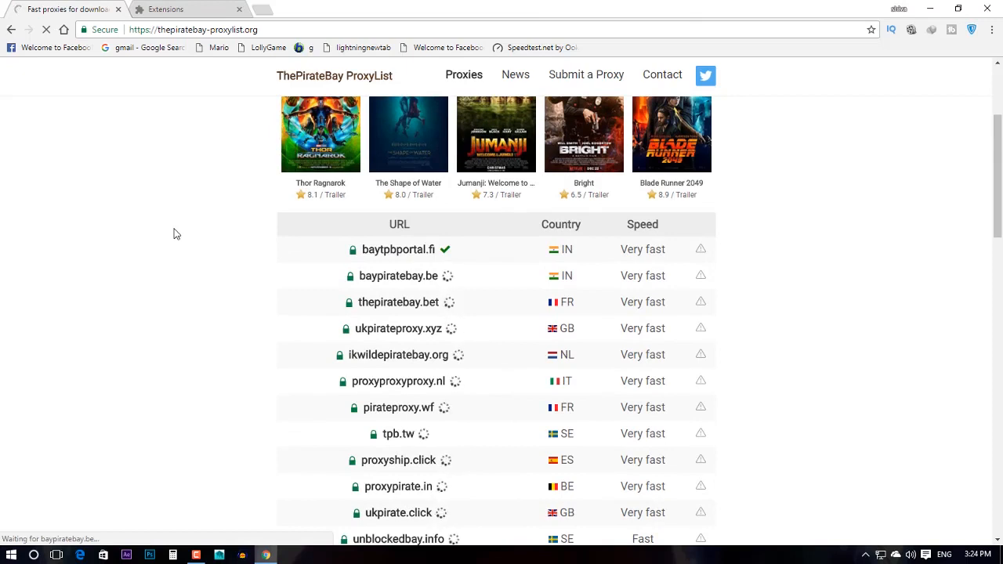
scroll(176, 233, up, 2)
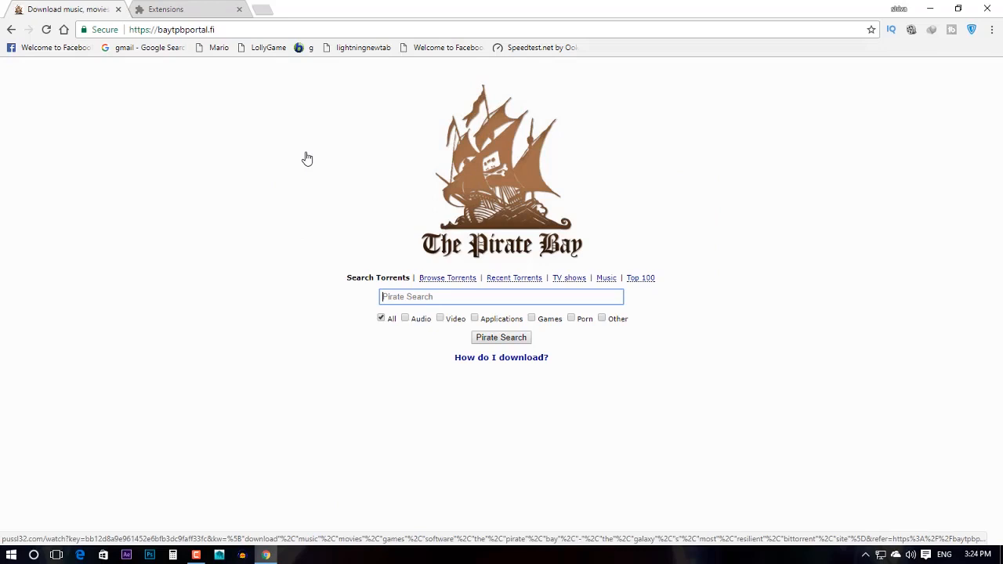
text(supernatural)
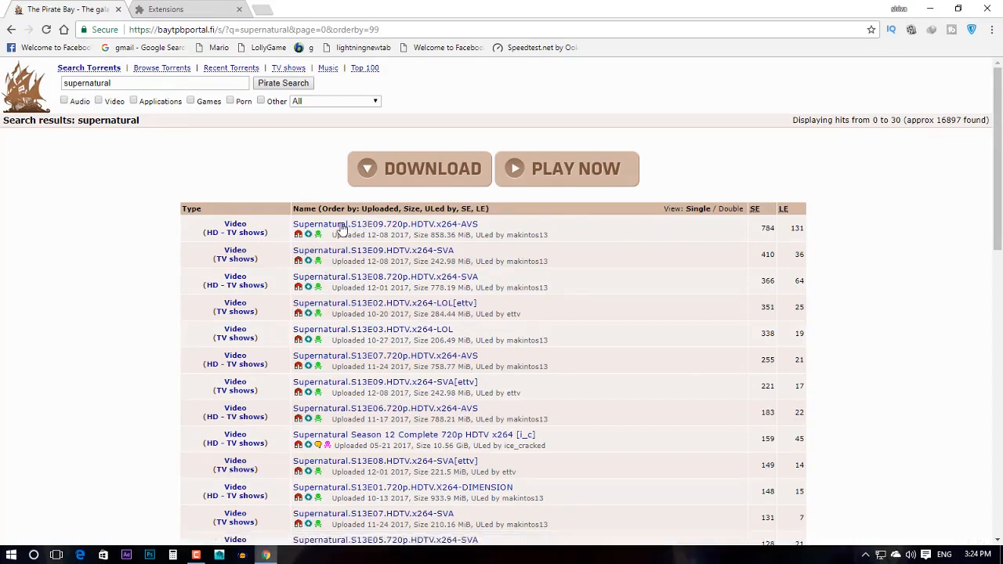
Open the details page of the Supernatural.S13E09.720p.HDTV.x264-AVS torrent and close the advertising tab that pops up
click(342, 227)
click(89, 7)
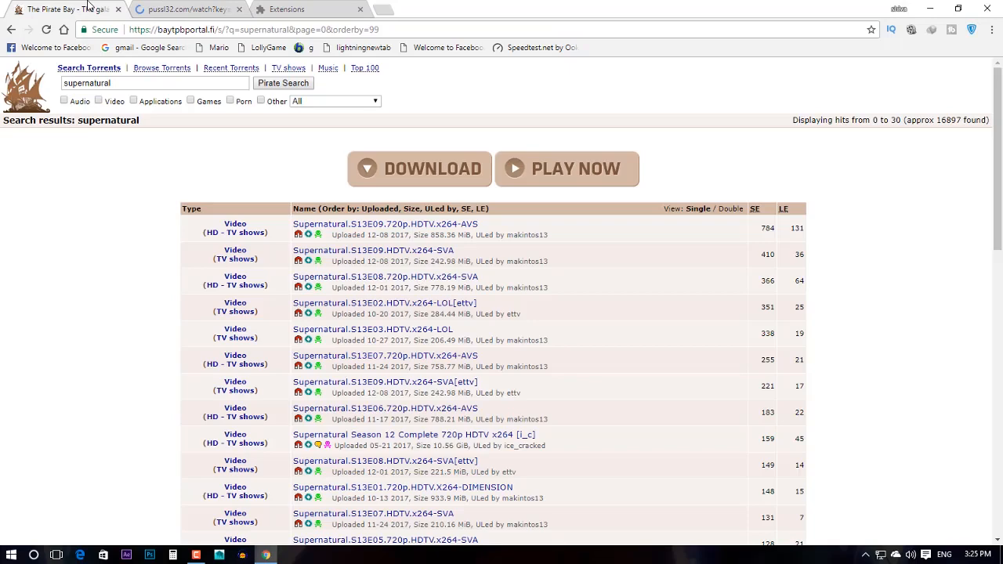
click(239, 8)
click(345, 225)
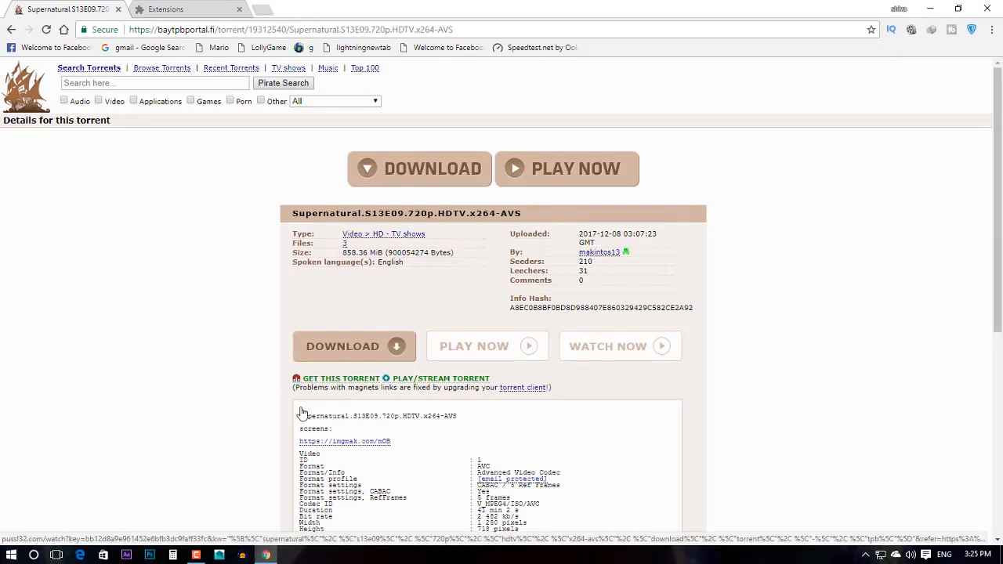
Get the torrent through its magnet link, close the redirect tab, and switch to µTorrent to add it
click(345, 382)
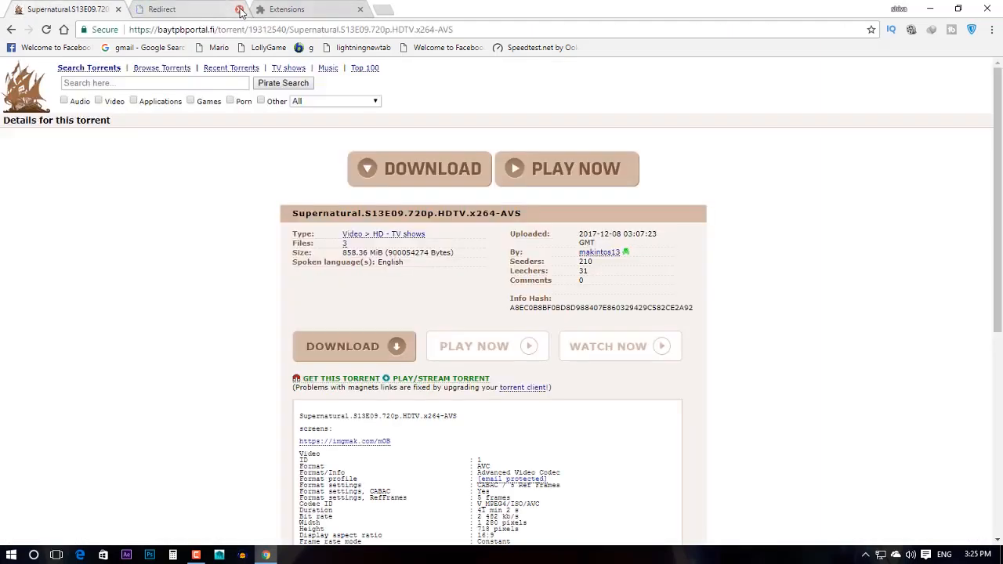
click(240, 9)
click(345, 382)
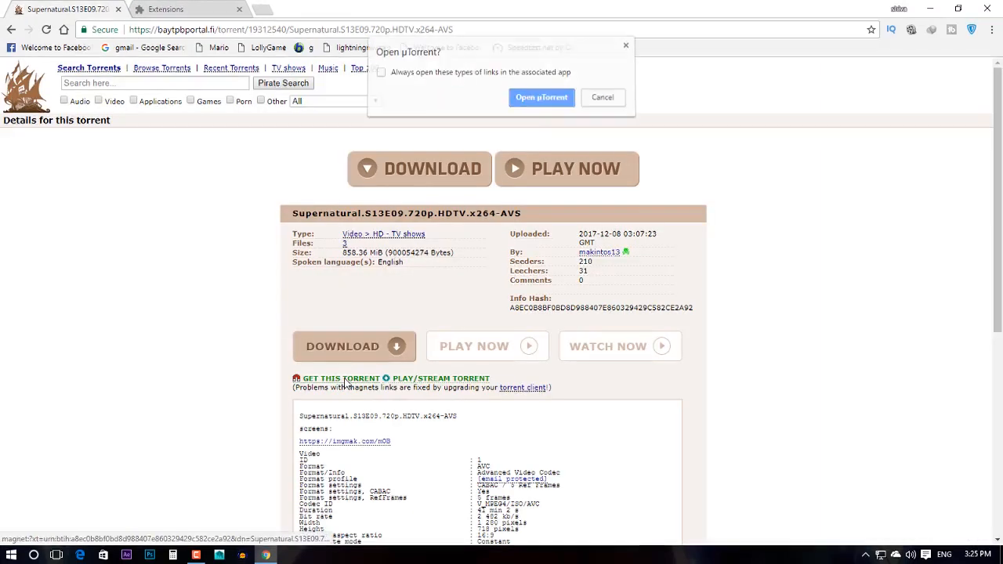
click(536, 99)
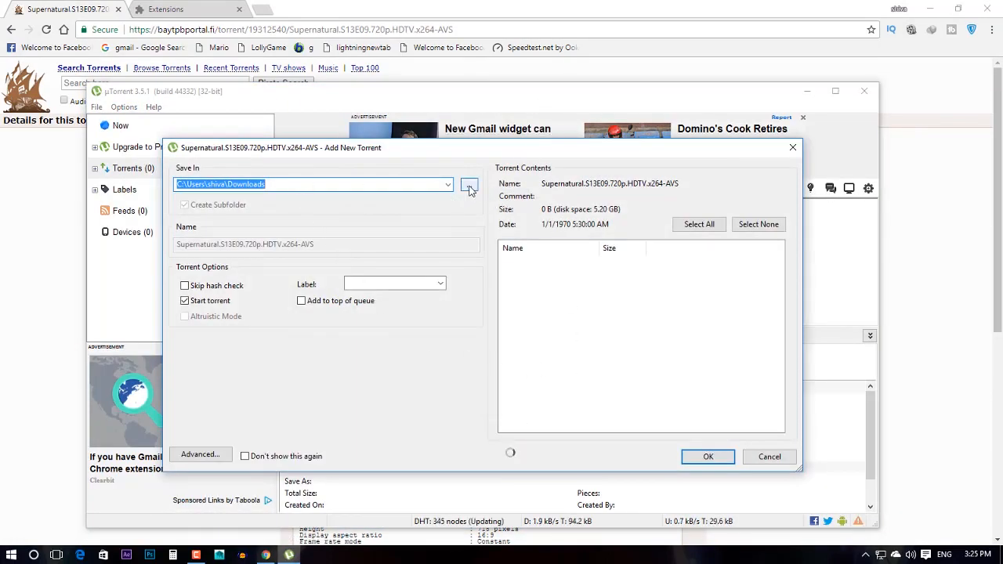
Set the torrent's save location to New Volume (G:), start the download, and select it in the torrent list
click(469, 188)
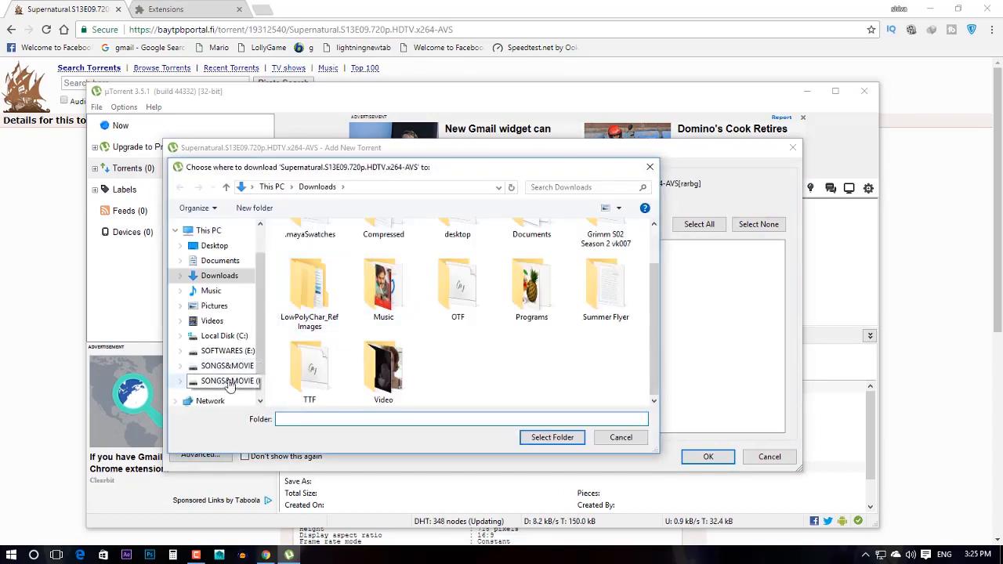
click(228, 382)
click(558, 436)
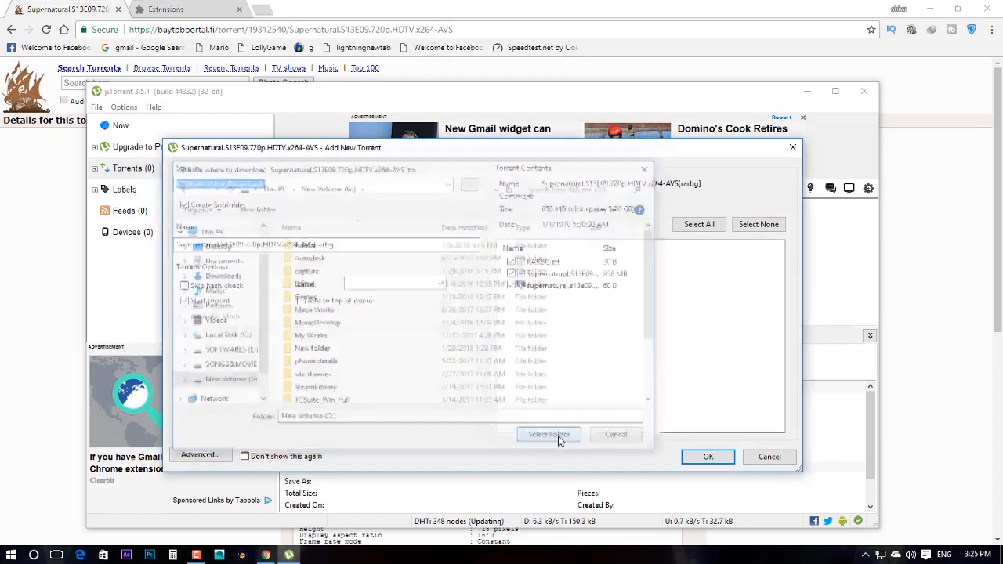
click(707, 456)
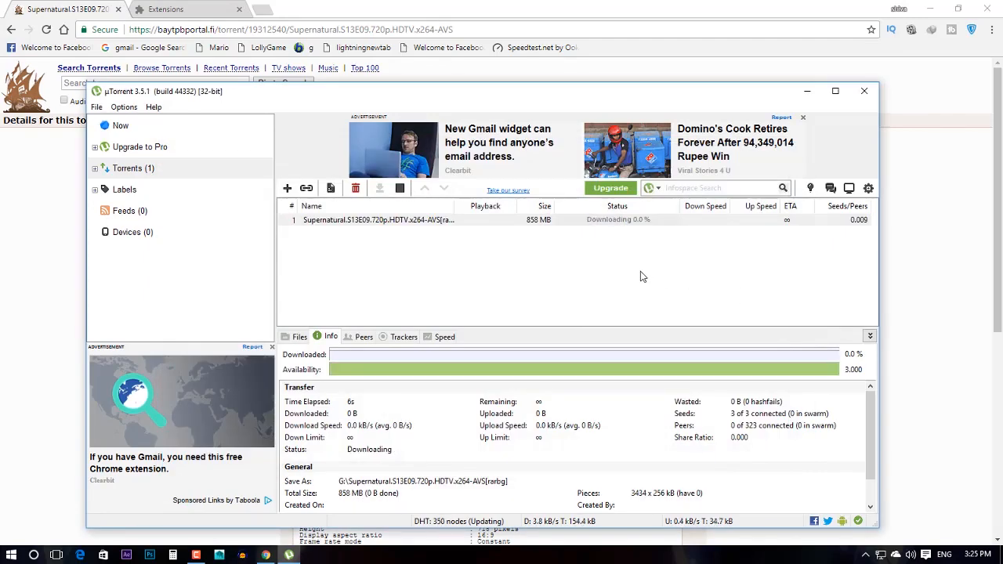
click(576, 272)
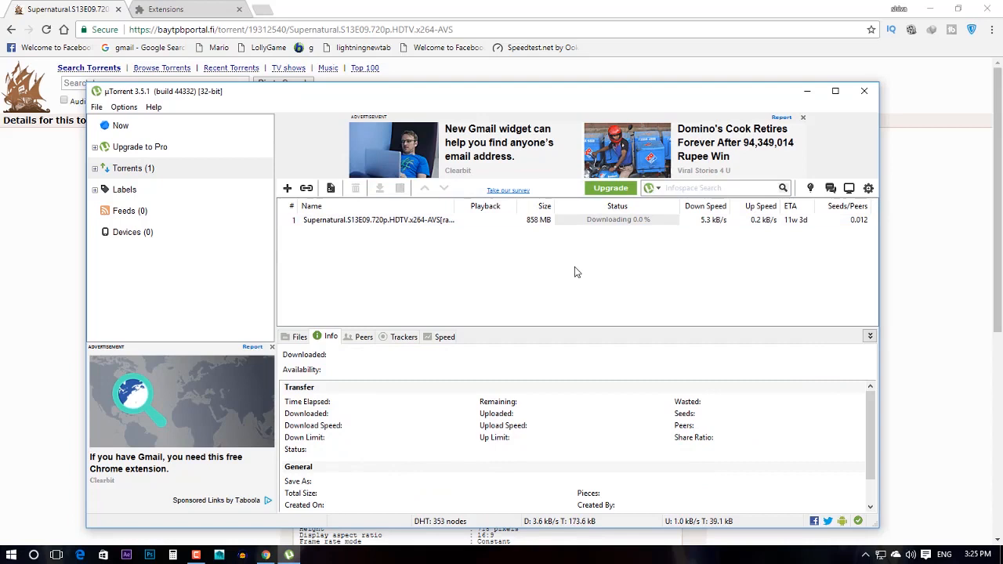
click(637, 222)
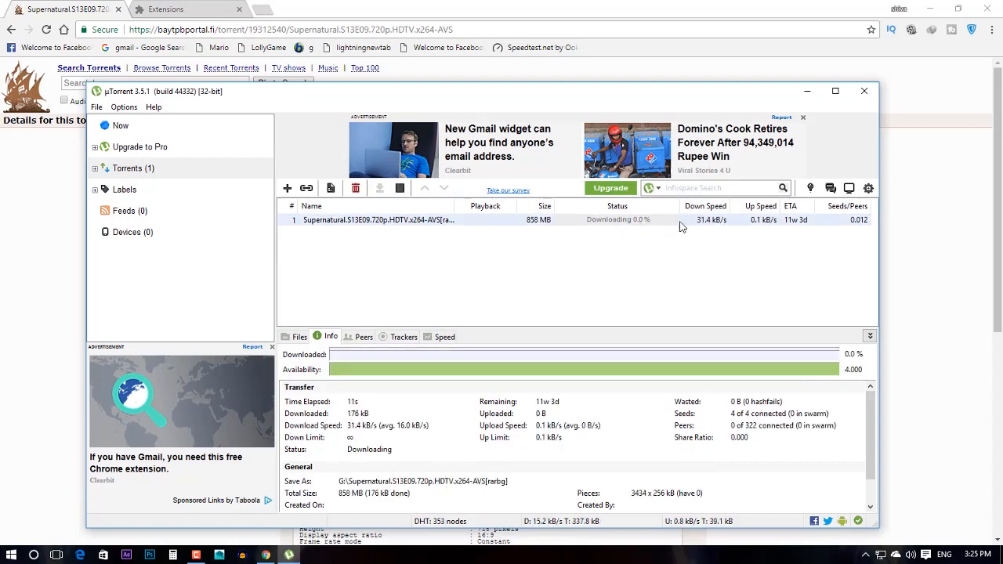